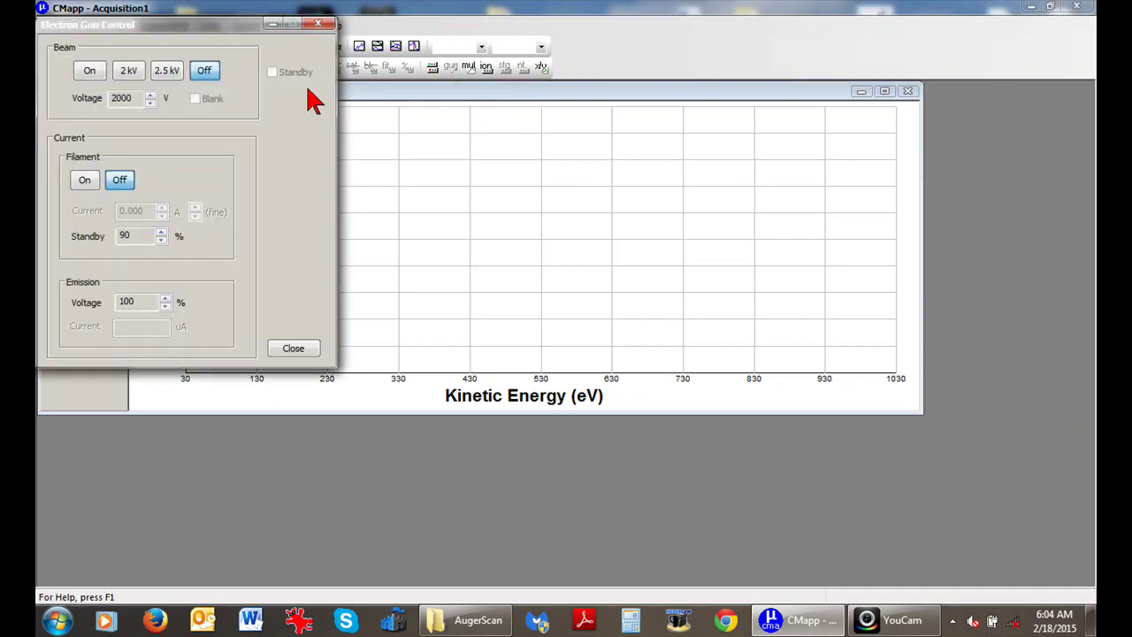
Turn on the electron gun's 2 kV beam and filament, raising the filament current to 2.560 A
click(89, 71)
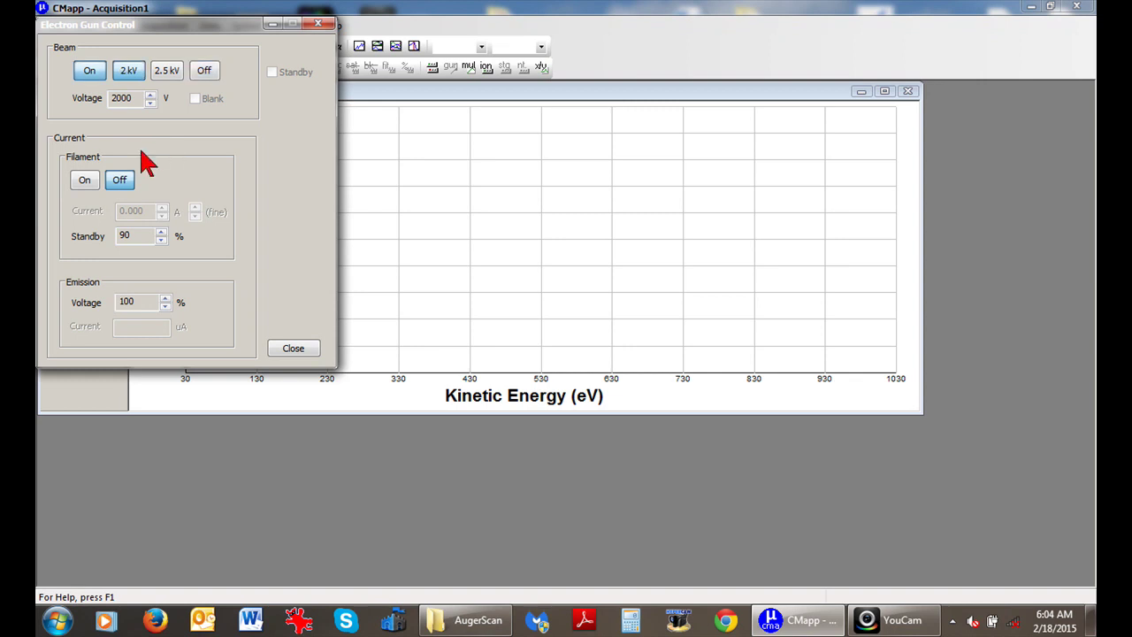
click(84, 180)
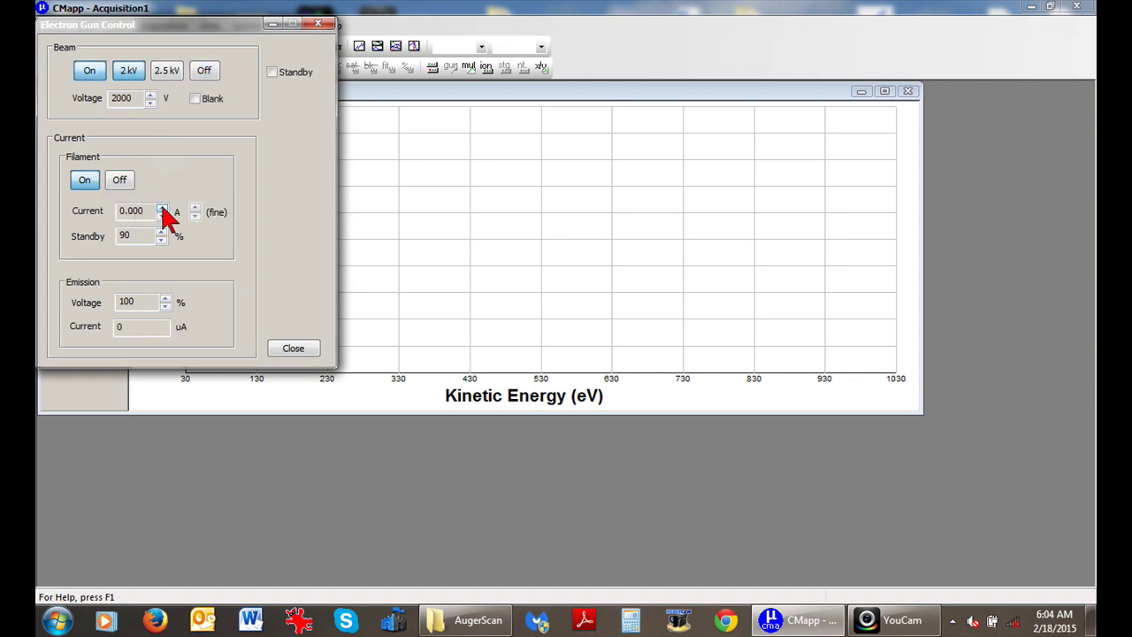
click(162, 209)
click(162, 209)
click(161, 210)
click(162, 210)
click(162, 209)
click(162, 210)
click(162, 210)
click(162, 210)
click(162, 209)
click(162, 210)
click(162, 209)
click(162, 209)
click(161, 210)
click(162, 209)
click(162, 210)
click(161, 209)
click(162, 210)
click(162, 209)
click(161, 210)
click(162, 210)
click(162, 210)
click(162, 210)
Lower the electron gun's emission voltage stepwise to below 94 %
click(165, 306)
click(164, 306)
click(165, 306)
click(165, 306)
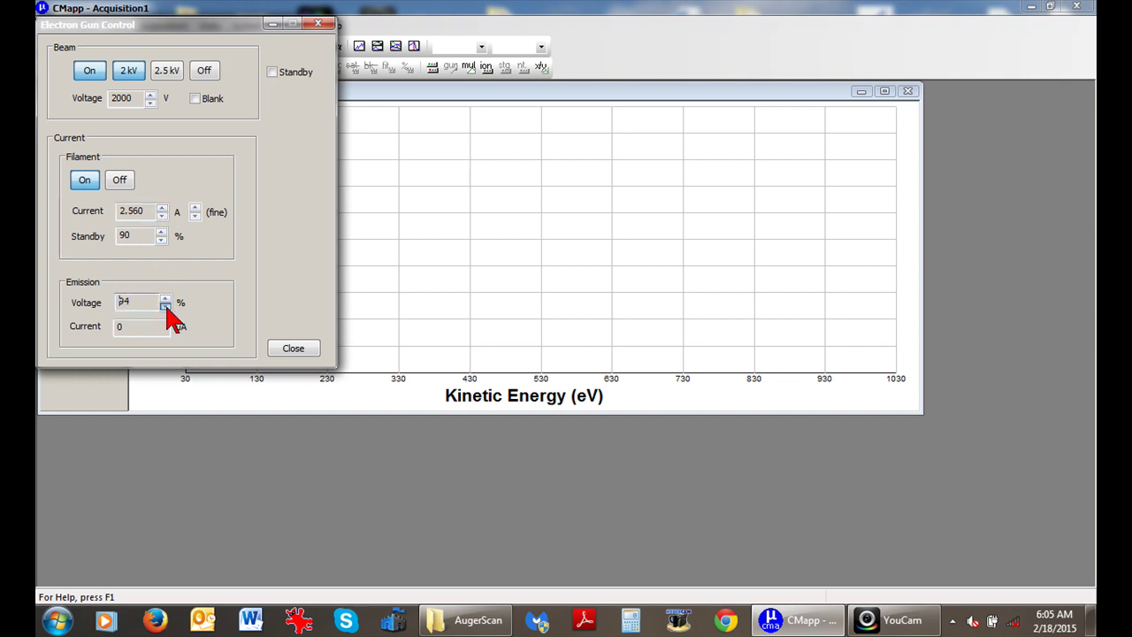
click(164, 307)
click(165, 306)
click(165, 306)
click(164, 306)
click(164, 306)
click(167, 307)
click(166, 306)
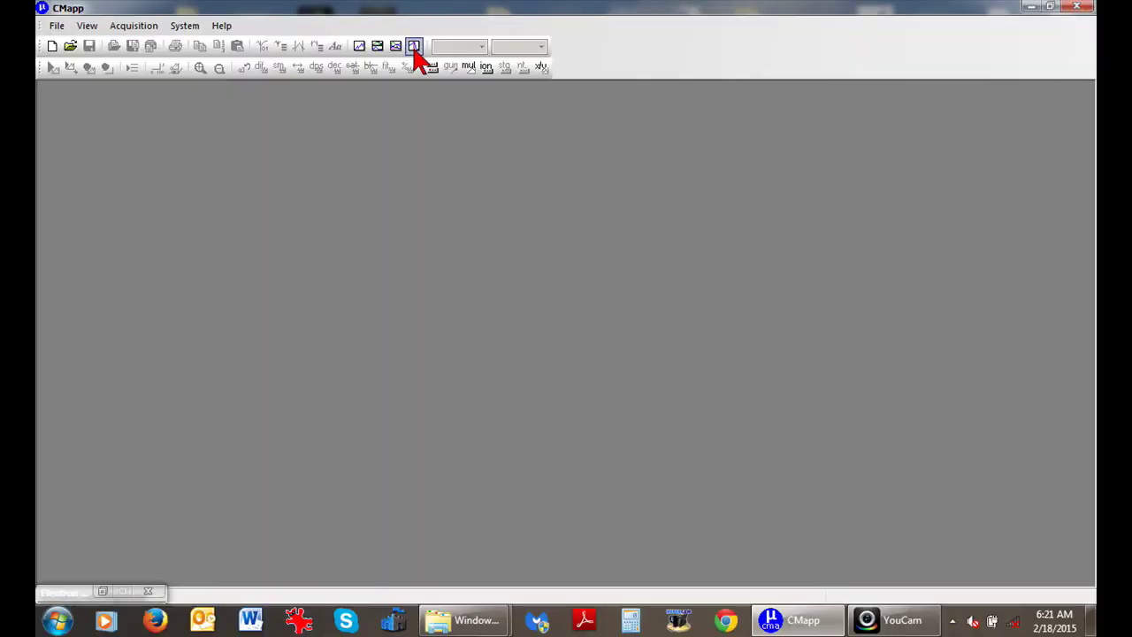
Start an alignment acquisition from 1950 to 2050 eV at 1 eV and 30 ms per step, and maximize its plot window
click(414, 46)
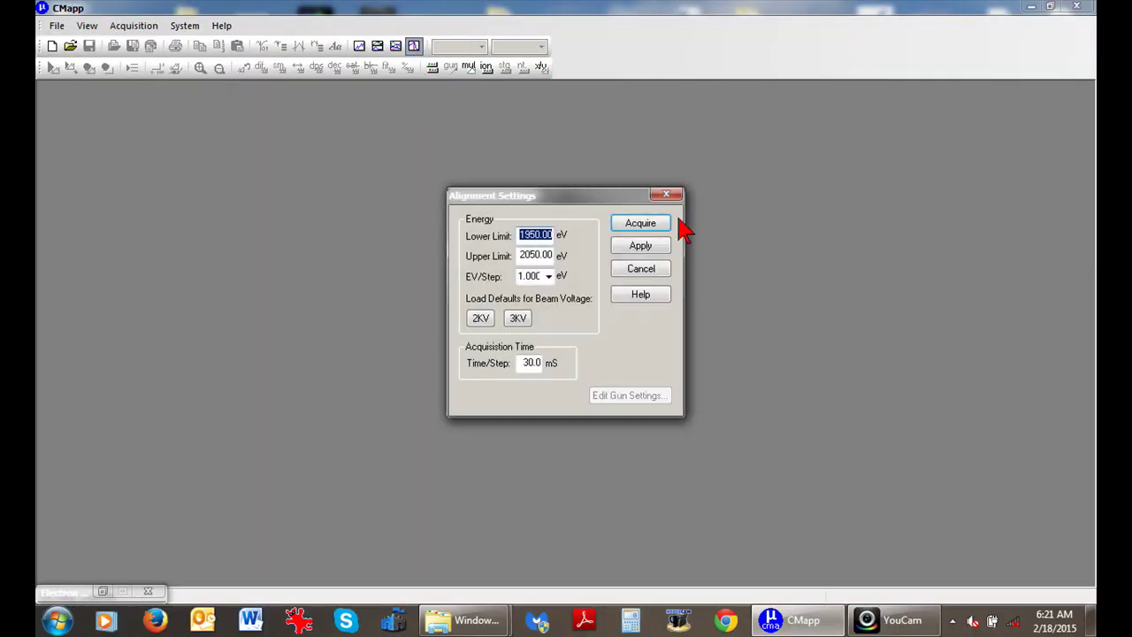
click(641, 223)
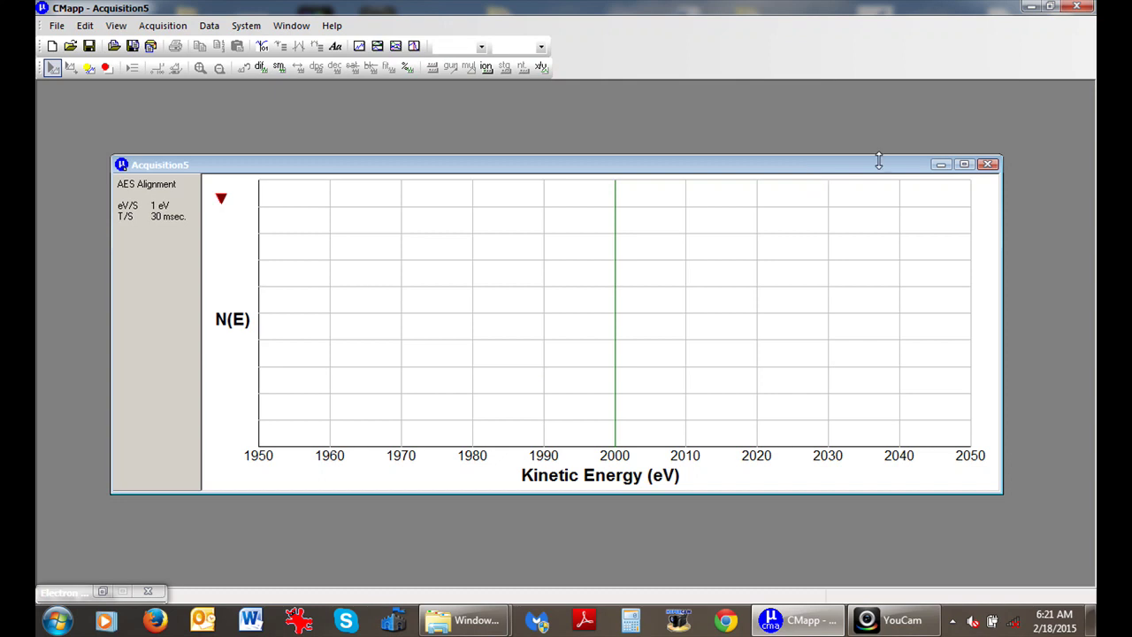
click(965, 165)
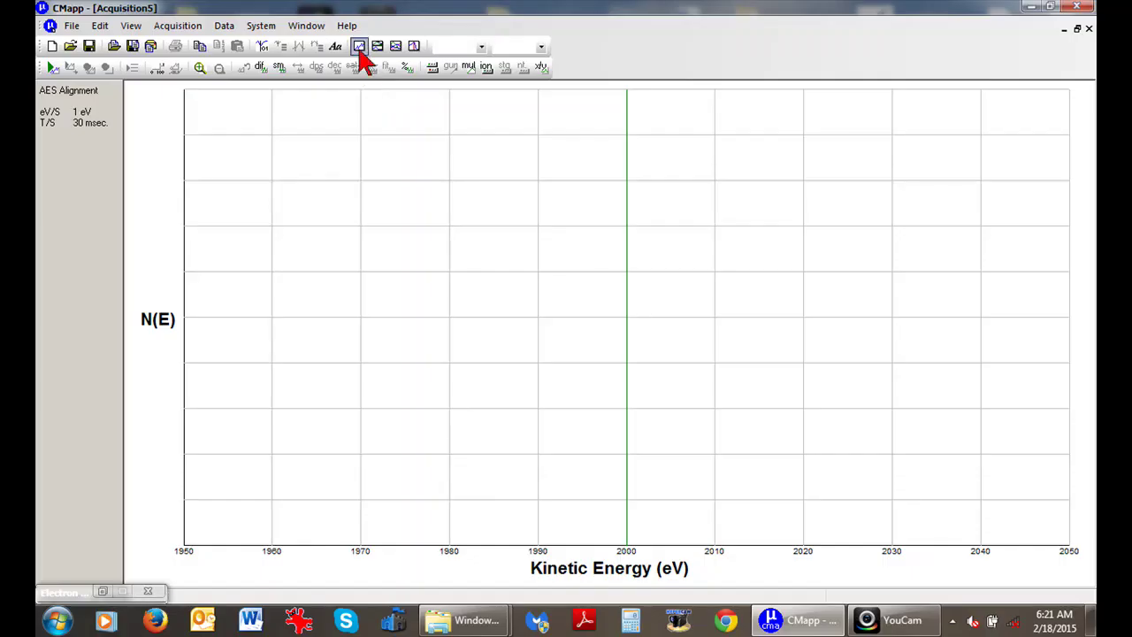
Acquire a survey from 30 to 1030 eV with 5 sweeps at 1 eV and 50 ms per step, and stop the acquisition
click(361, 52)
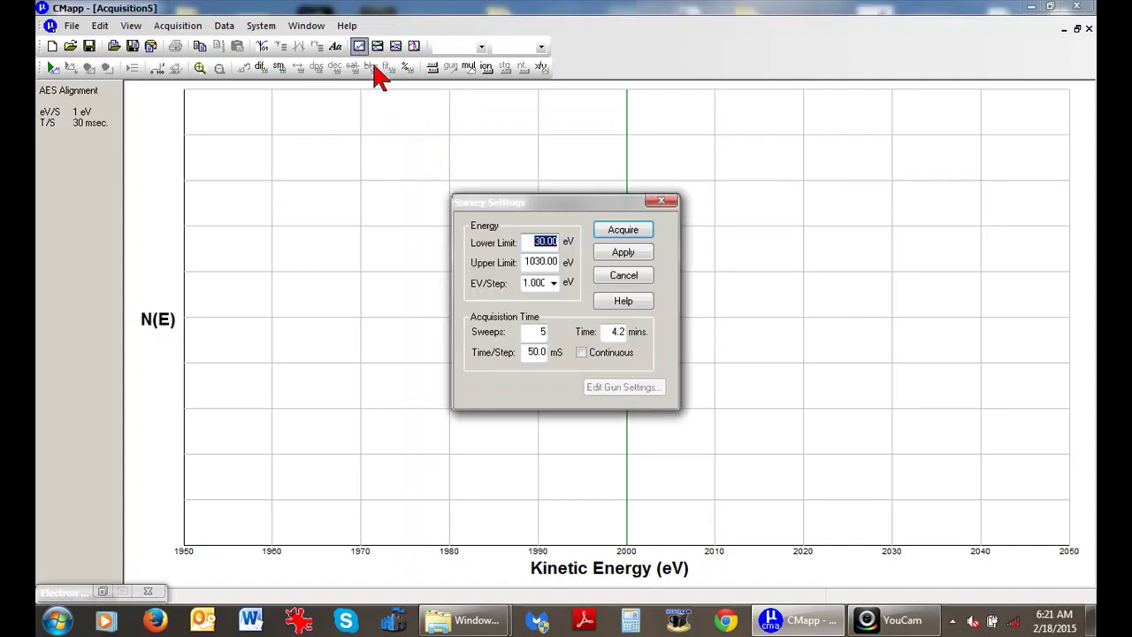
click(626, 232)
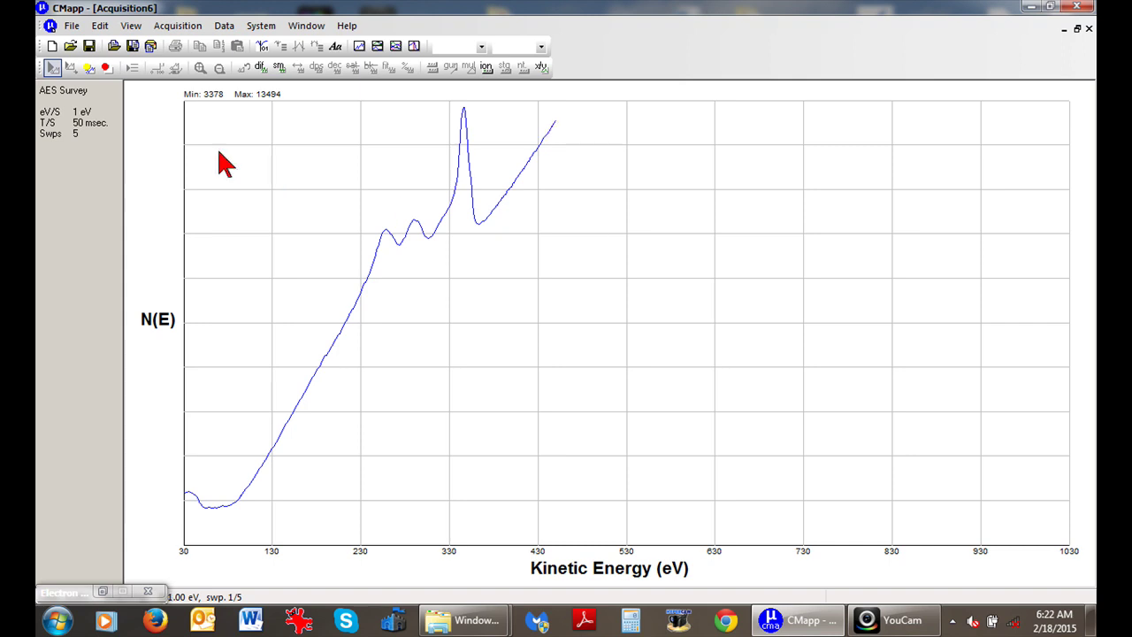
click(89, 69)
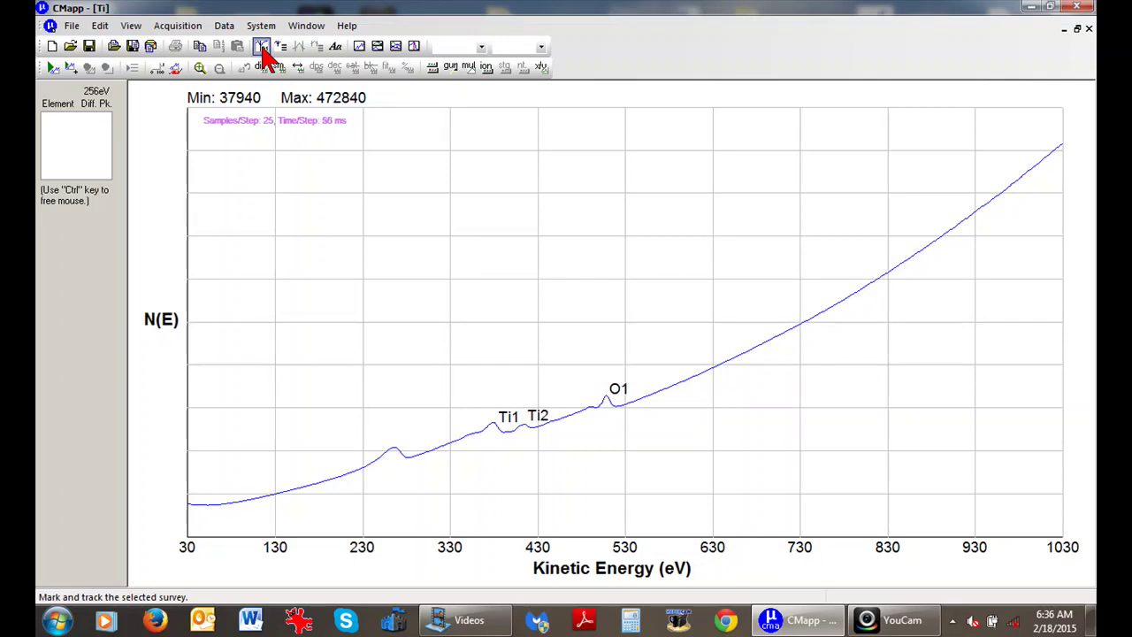
Mark the peak at 265 eV in the Ti survey with the carbon label C1 and leave the marking mode
click(395, 359)
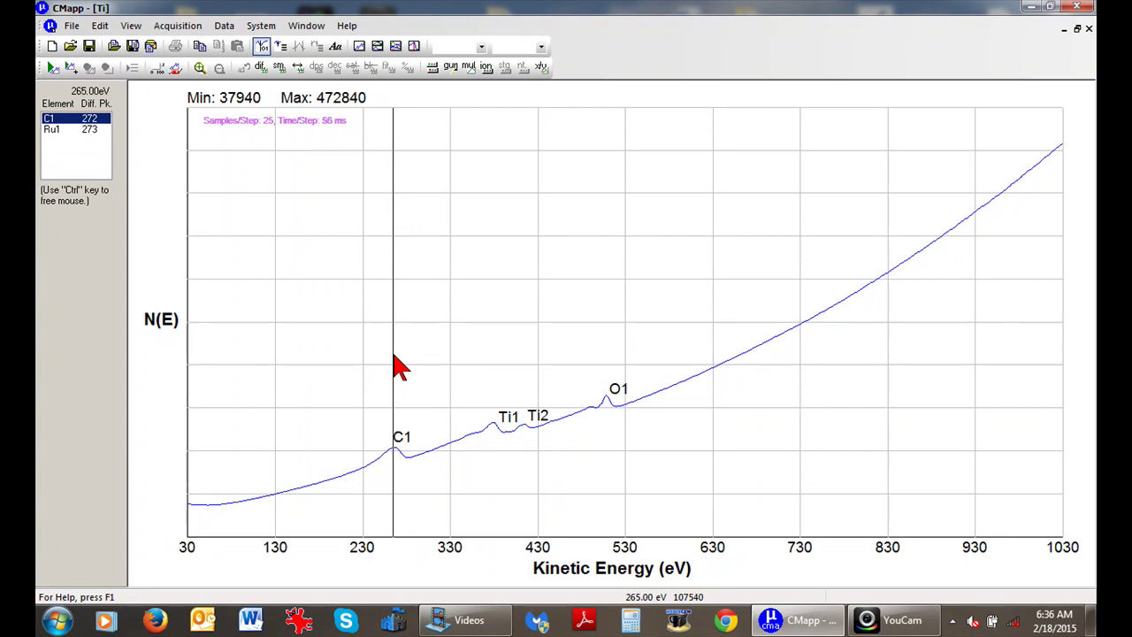
click(269, 48)
Smooth and differentiate the Ti survey data, and calculate the atomic concentrations of the labelled elements
click(279, 68)
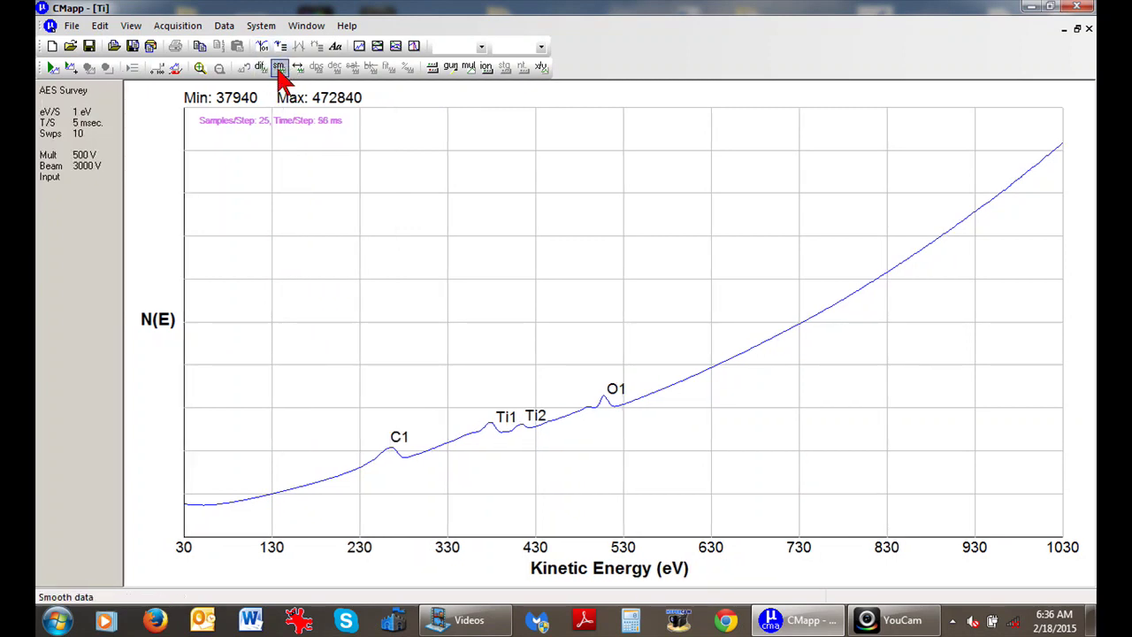
click(263, 68)
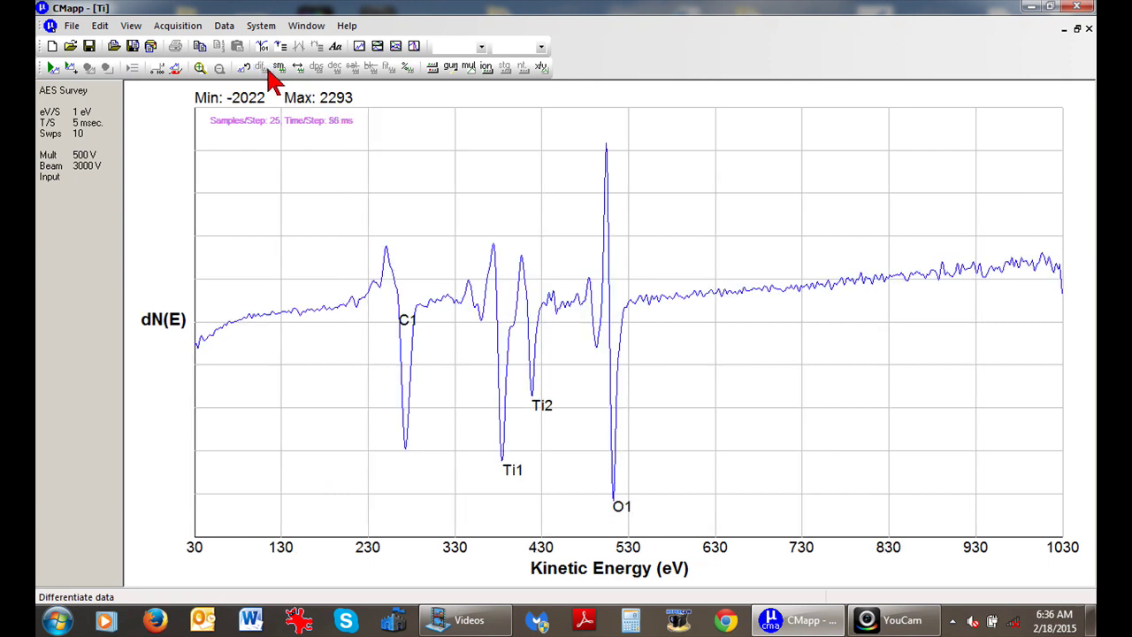
click(411, 74)
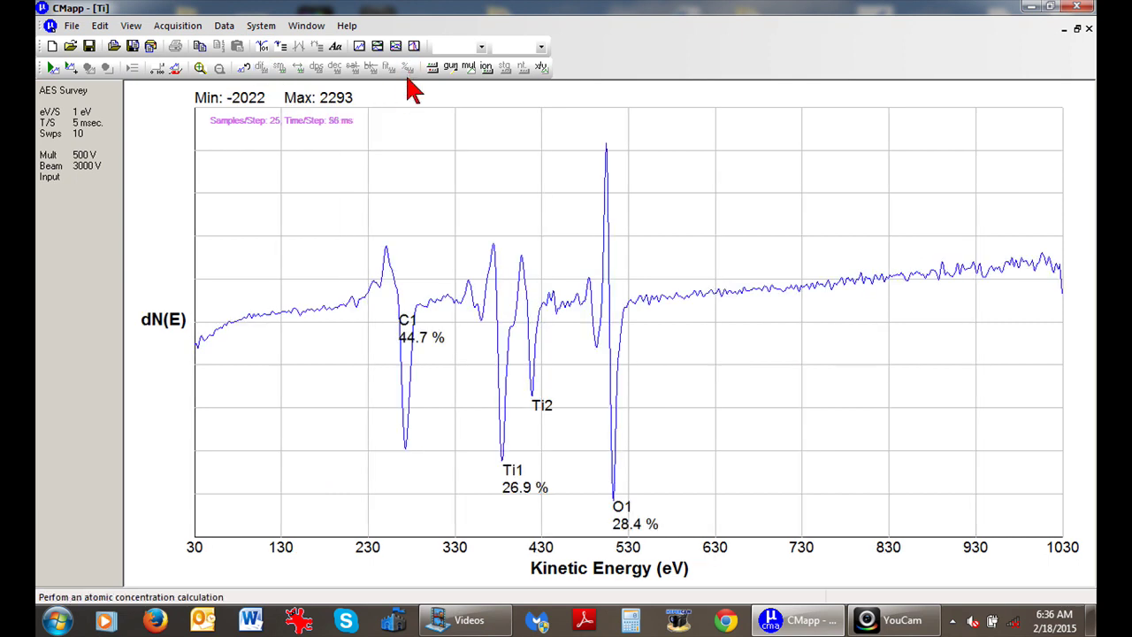